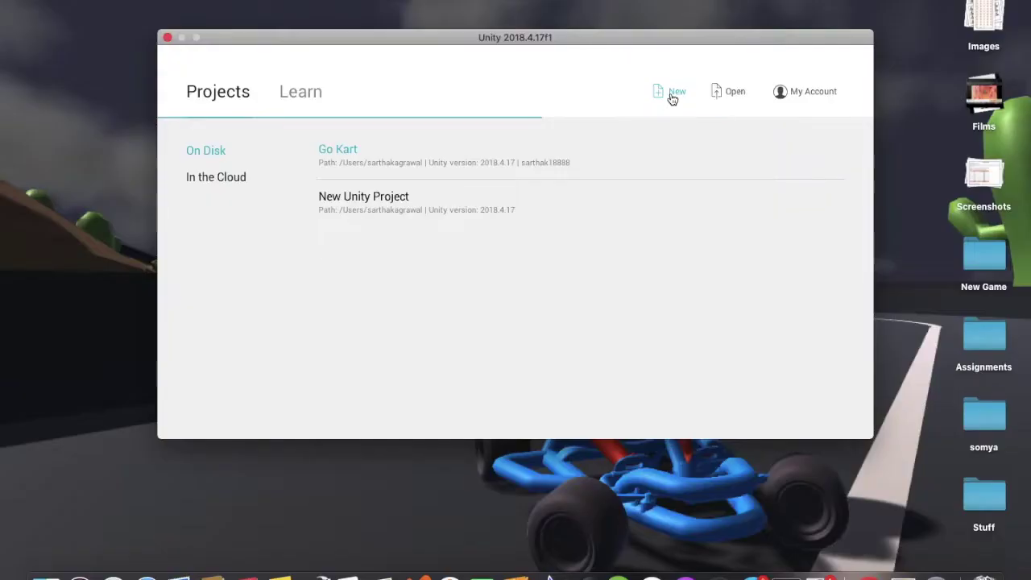
- Create a new Unity project named Rose Game from the 2D template in Unity Hub
left_click(671, 93)
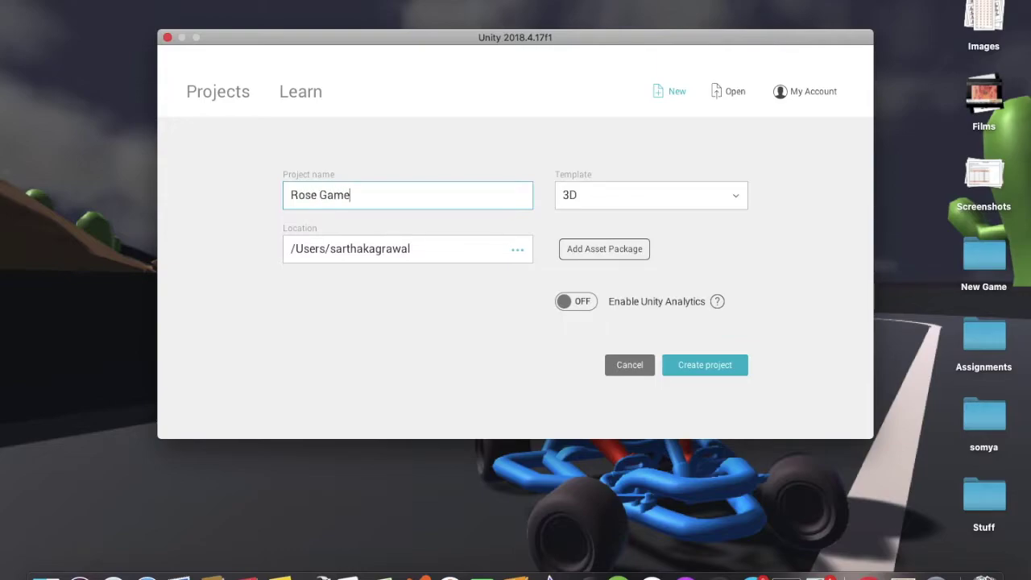
left_click(622, 201)
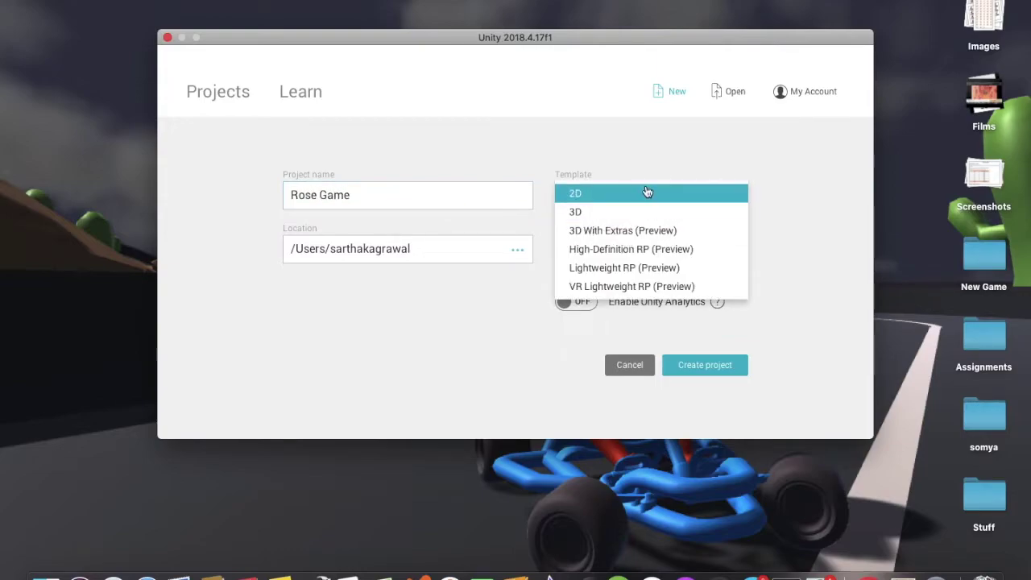
left_click(647, 191)
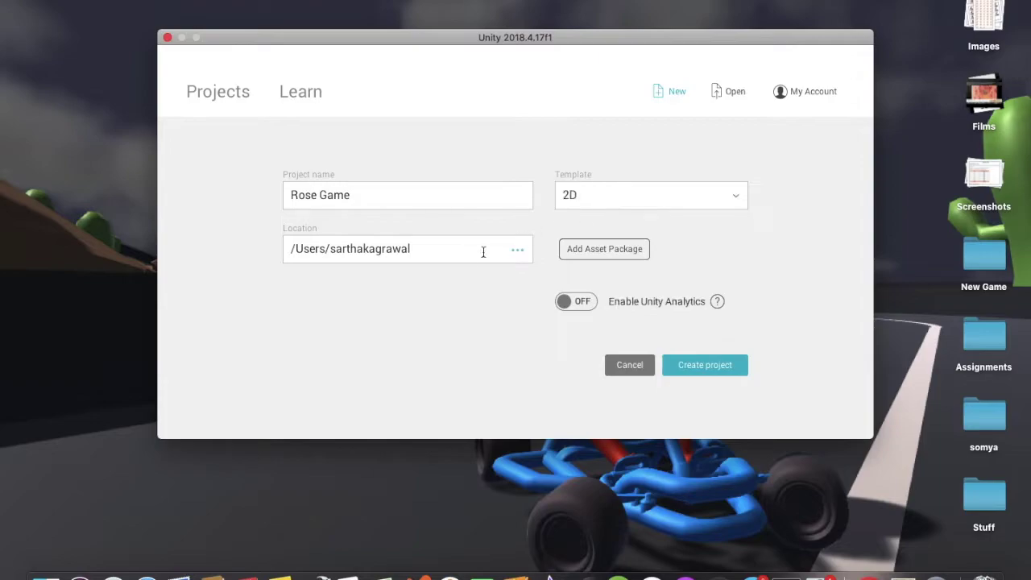
left_click(701, 369)
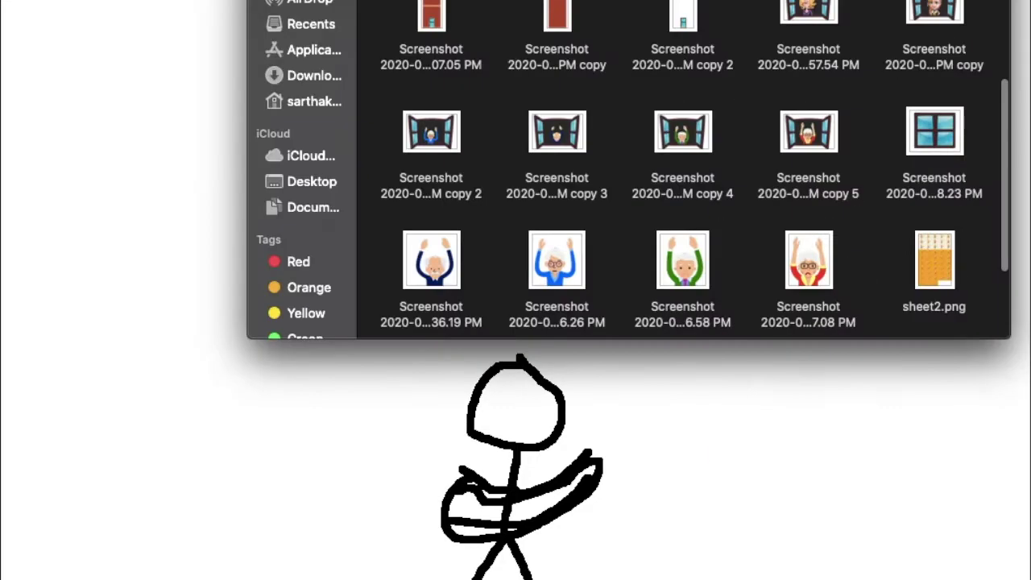
- Place a character screenshot from Finder into the building sketch
left_click_drag(814, 2, 214, 519)
left_click_drag(401, 23, 453, 81)
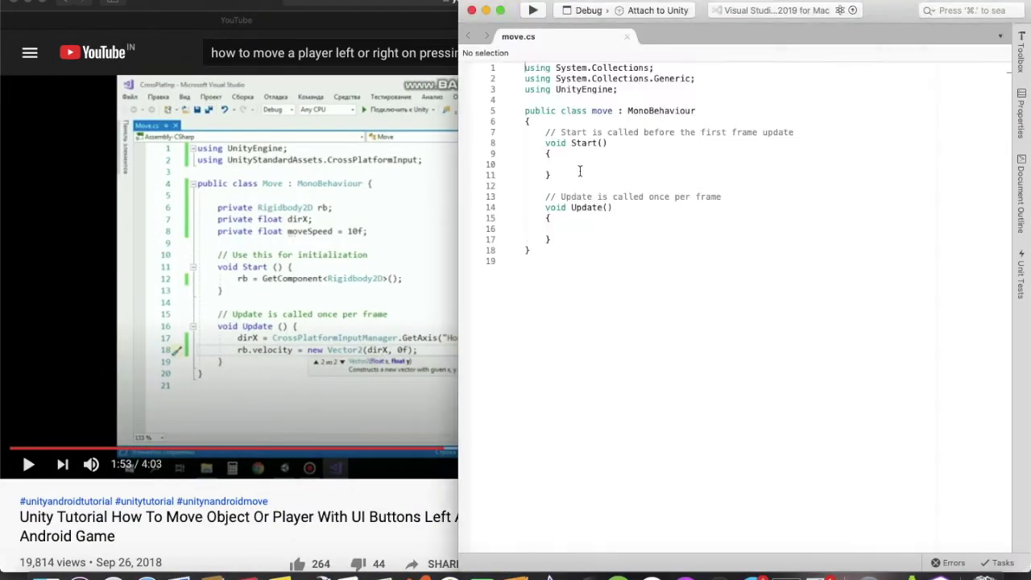
- Declare private movement fields below the Rigidbody2D rb field
key("Return")
key("Return")
key("Return")
key("Return")
key("Return")
key("Return")
type("private")
left_click(664, 143)
key("Return")
type("private")
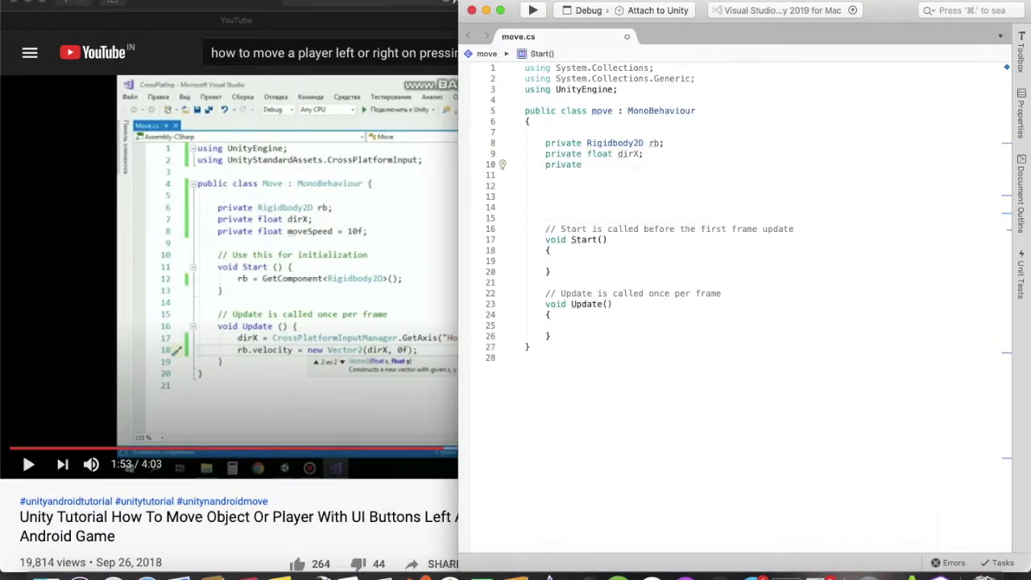
- Assign rb = GetComponent in Start and begin private void Flip(float hori)
left_click(564, 261)
type("rb = GetComponent")
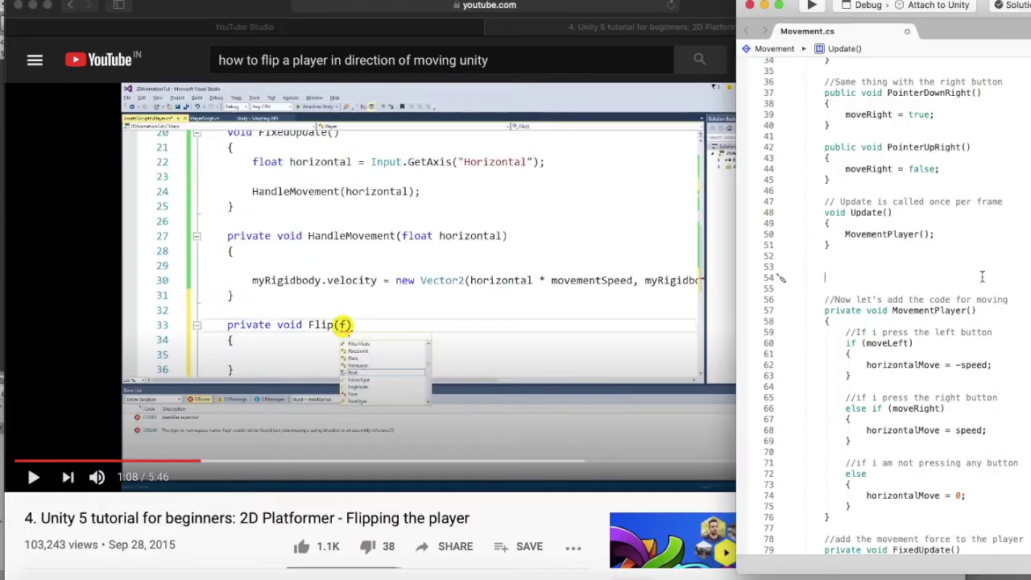
type("private void Flip(float hori")
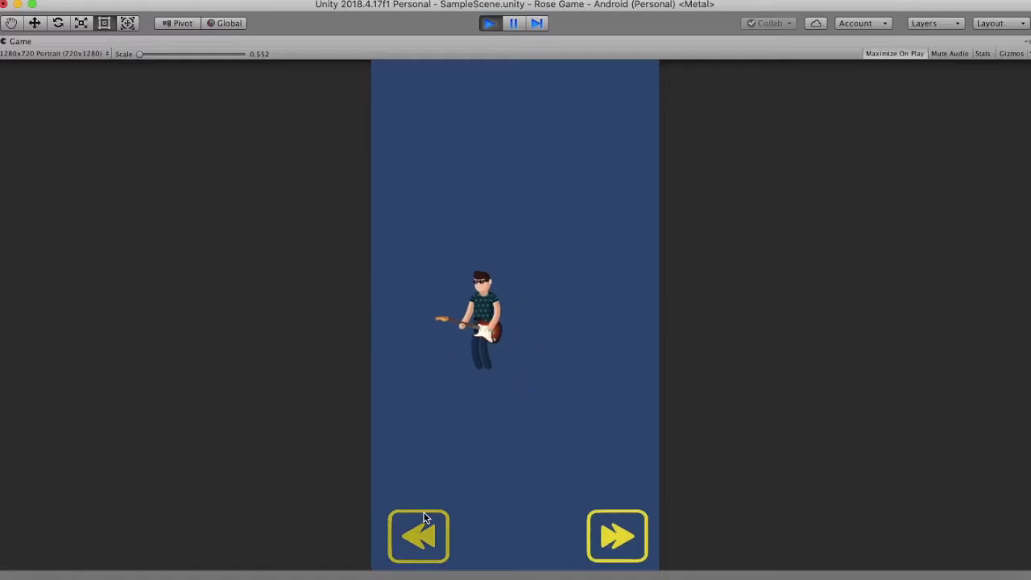
- Test walking left, then select the building sprite and resize it to scale 2
left_click(404, 535)
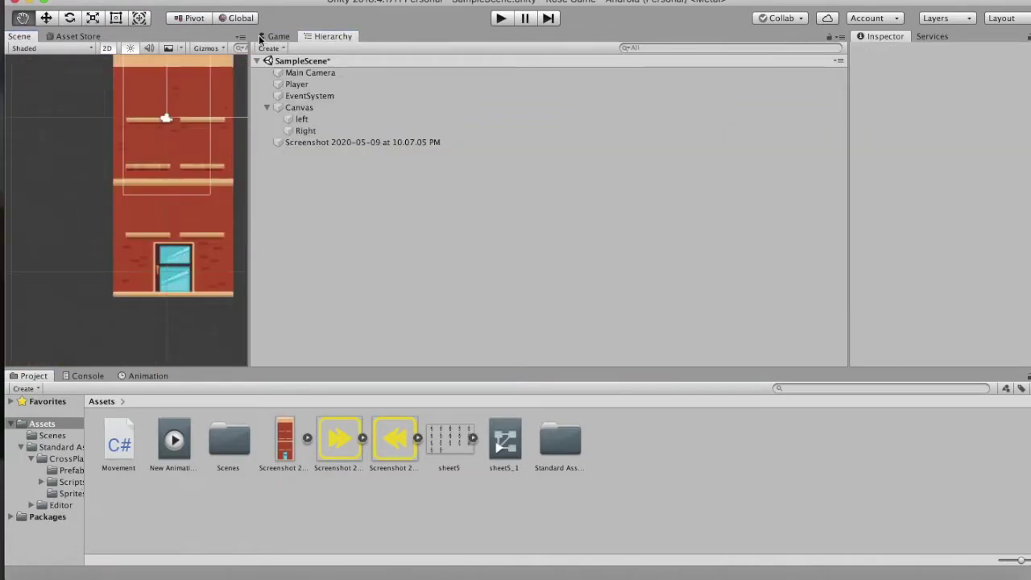
left_click(170, 155)
key("t")
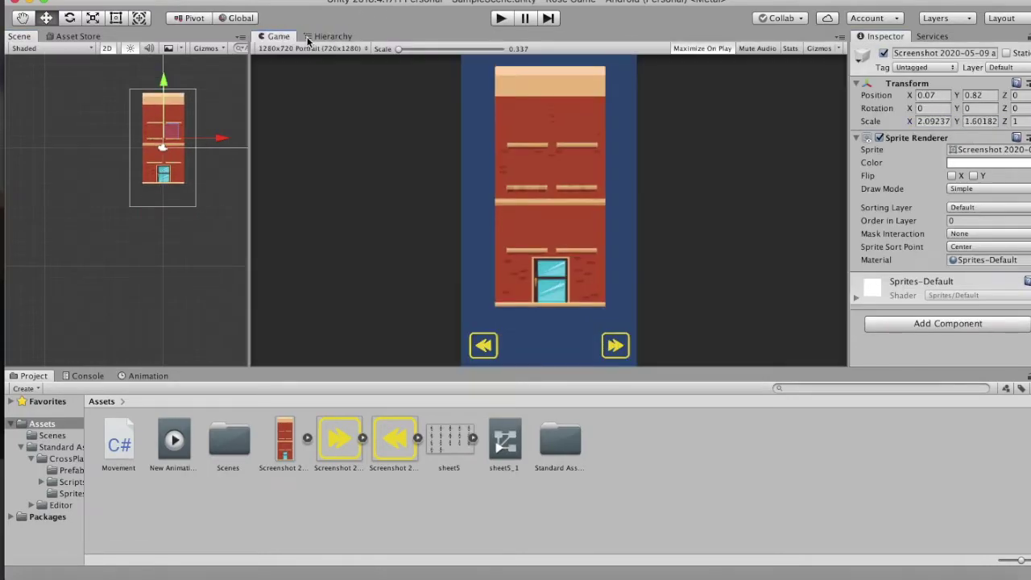
- Test walking the guitarist right and search event components to add to the Player
left_click(309, 37)
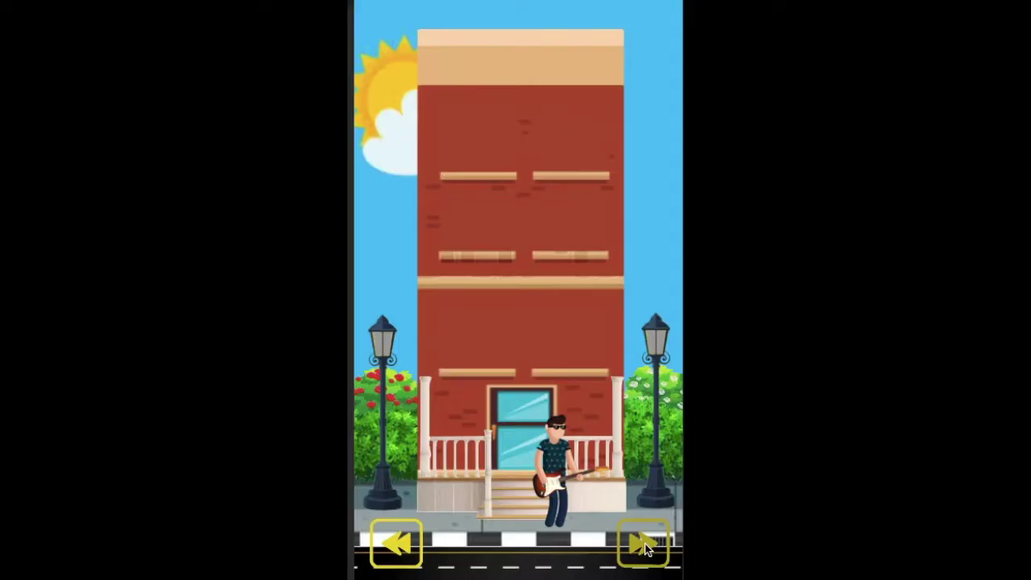
left_click(641, 538)
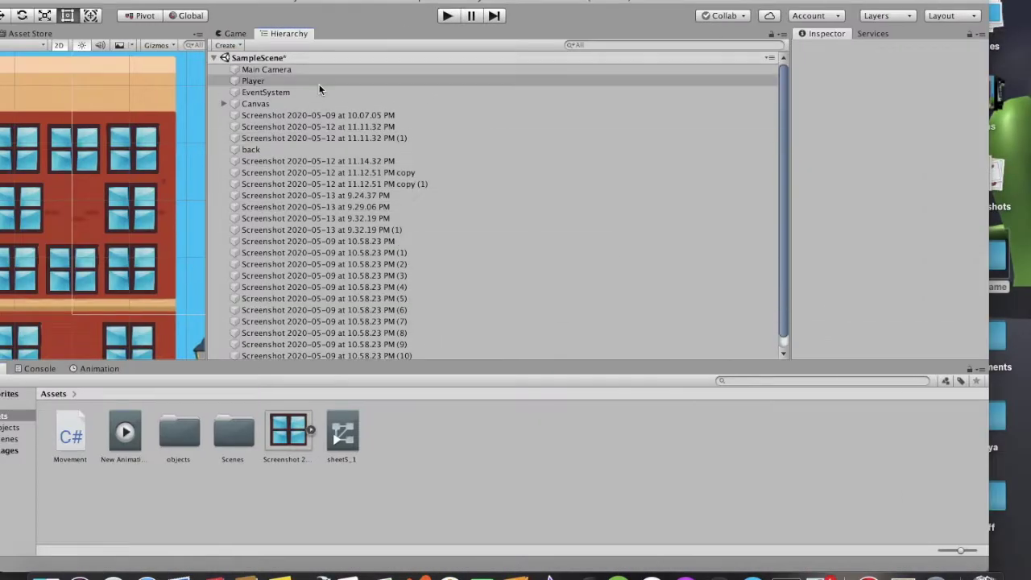
left_click(873, 340)
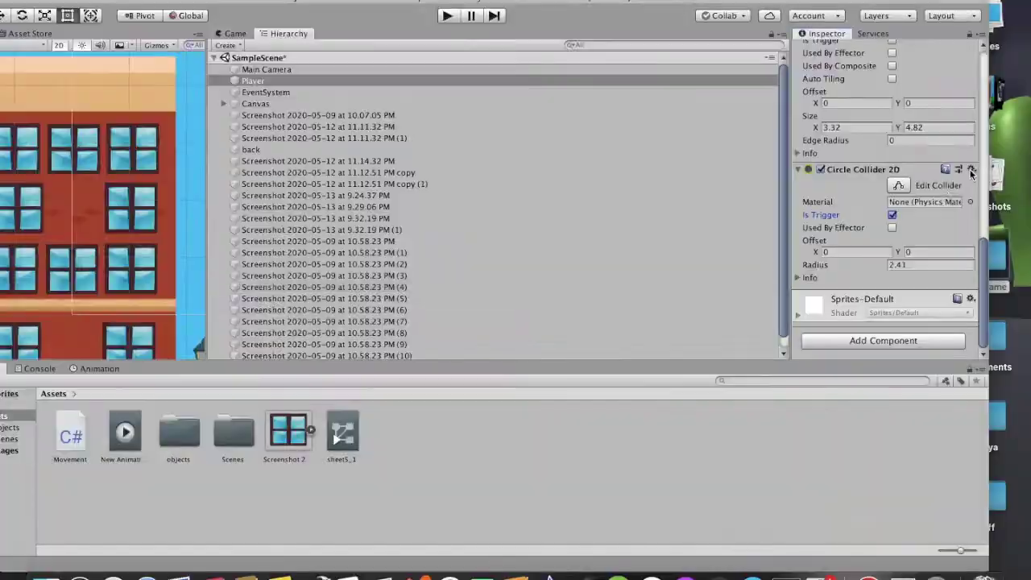
- Select the Player and the building screenshot sprite in the Hierarchy
left_click(253, 69)
right_click(341, 57)
left_click(282, 104)
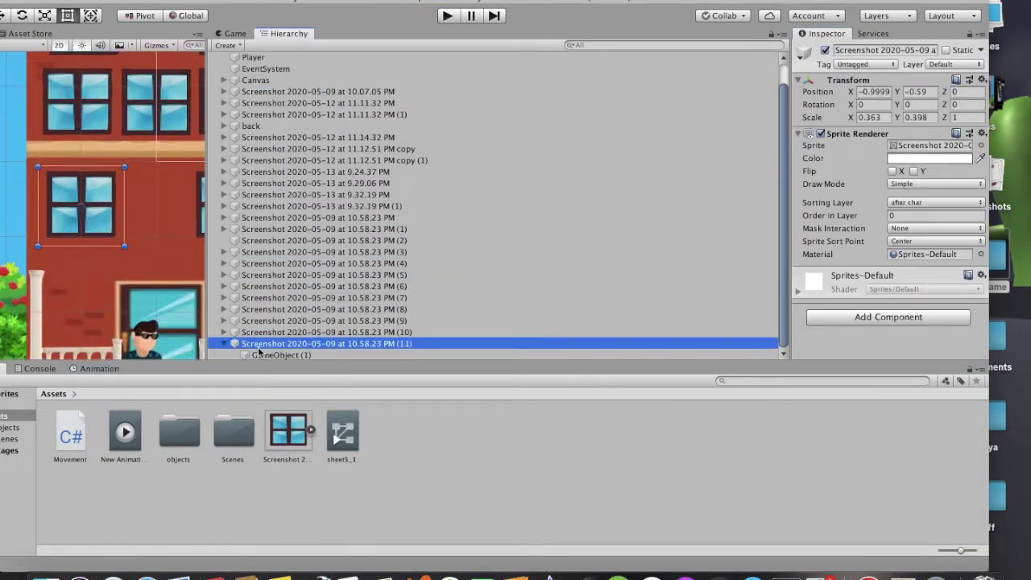
left_click(384, 80)
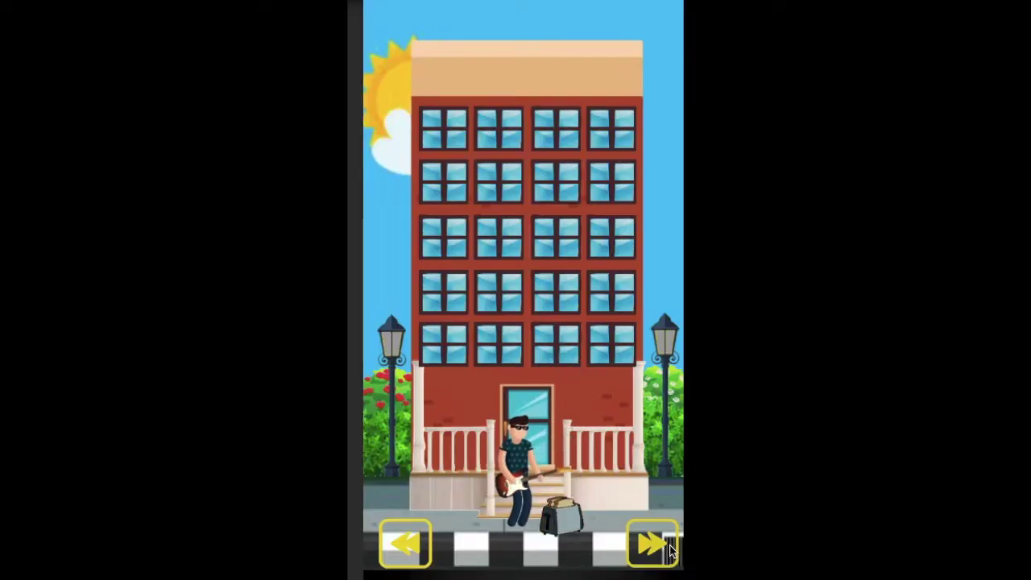
- Walk the guitarist back and forth past the stairs while junk appears in windows
left_click(653, 546)
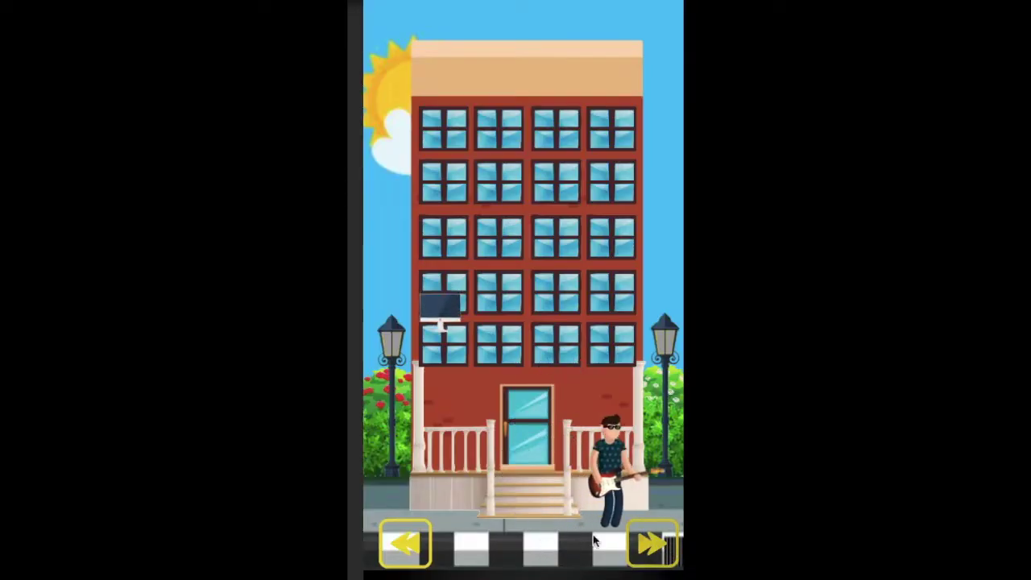
left_click(405, 540)
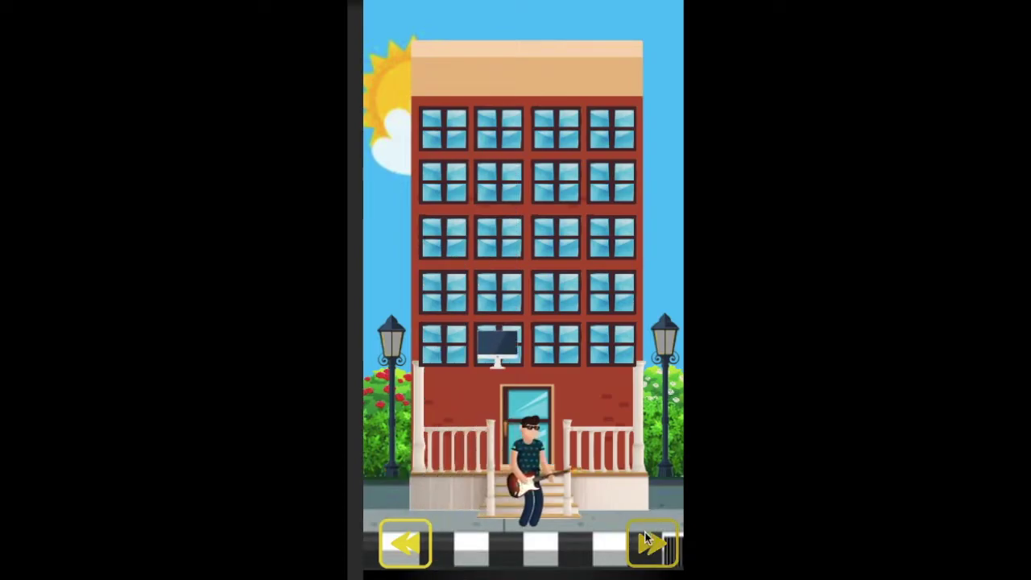
left_click(648, 541)
left_click(420, 549)
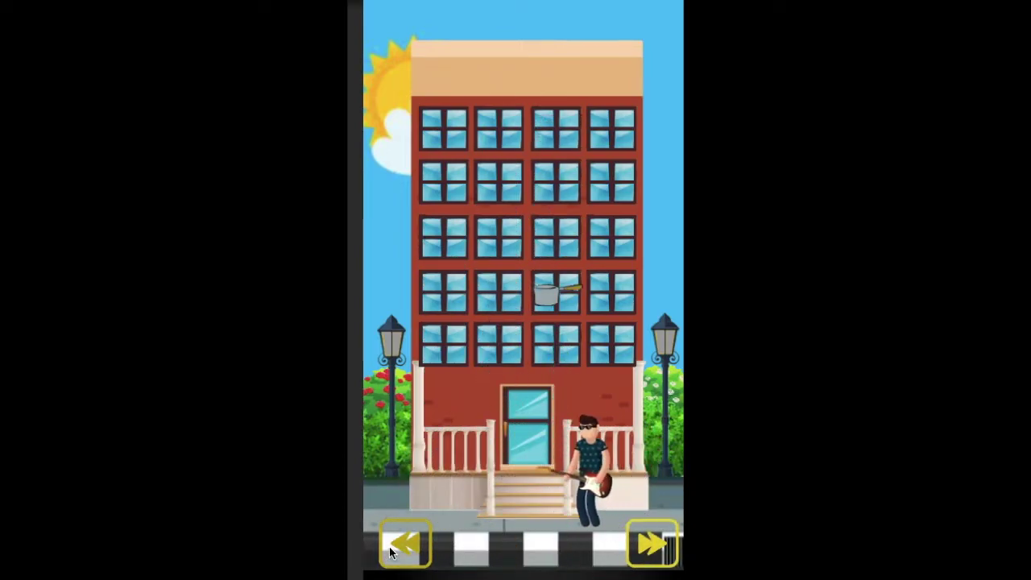
left_click(392, 551)
left_click(674, 558)
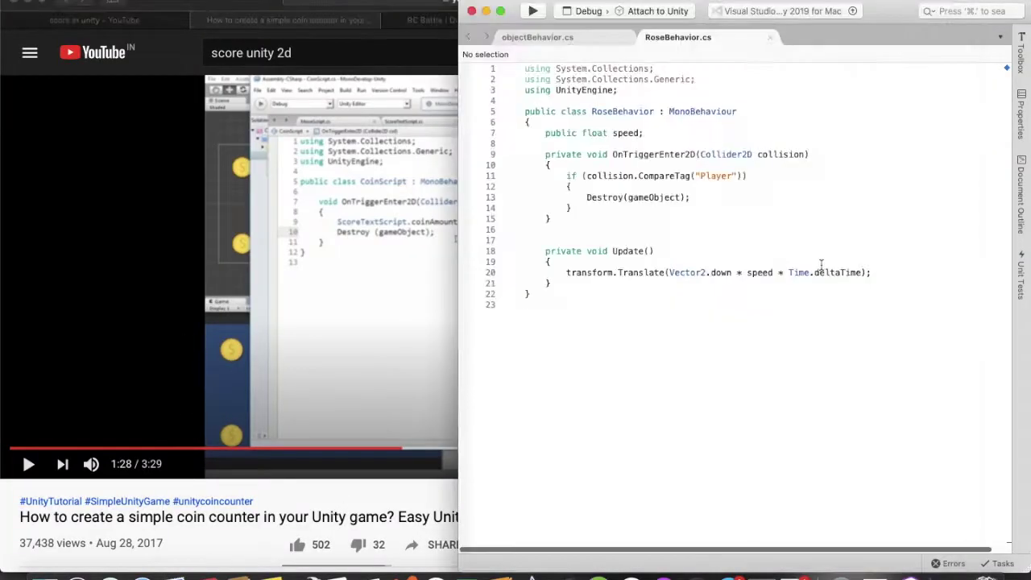
- Create a C# script named score and open it in Visual Studio
type("score")
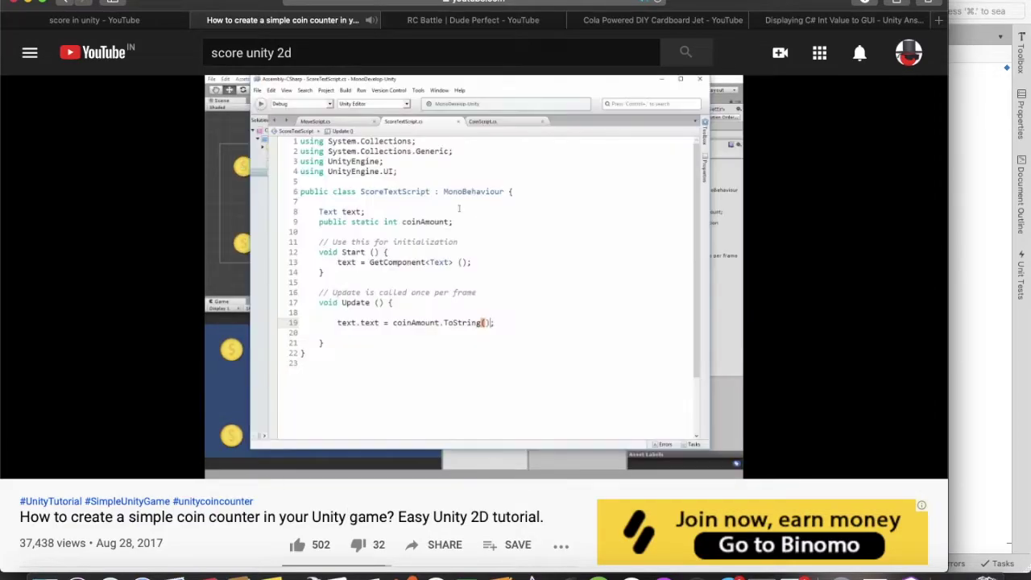
key("space")
key("super+Tab")
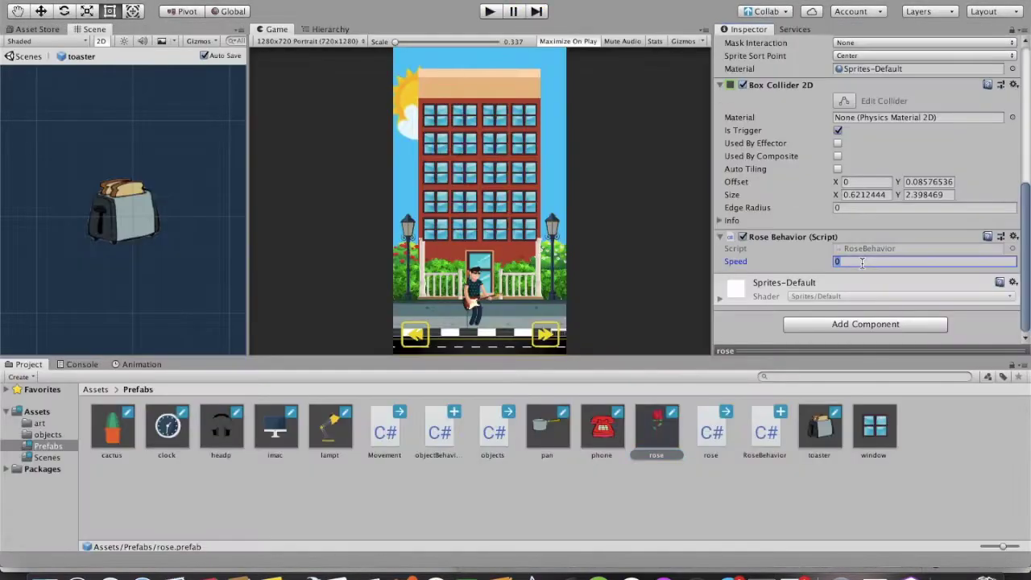
key("super+p")
key("super+p")
double_click(822, 427)
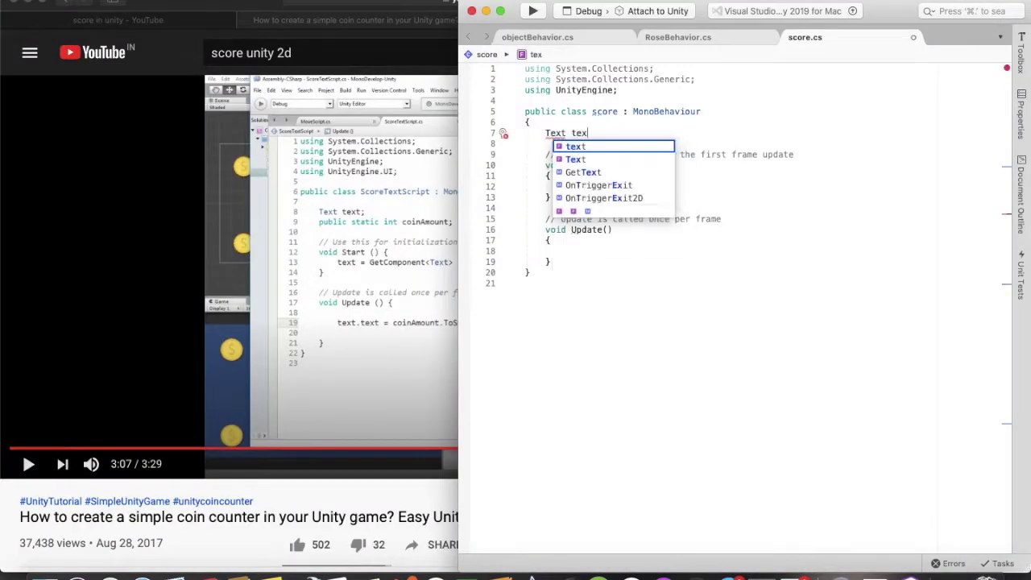
- Declare public static int coinAmount, import UnityEngine.UI, and begin the text.text assignment
type("t;")
key("Return")
type("public static int coinAmount;")
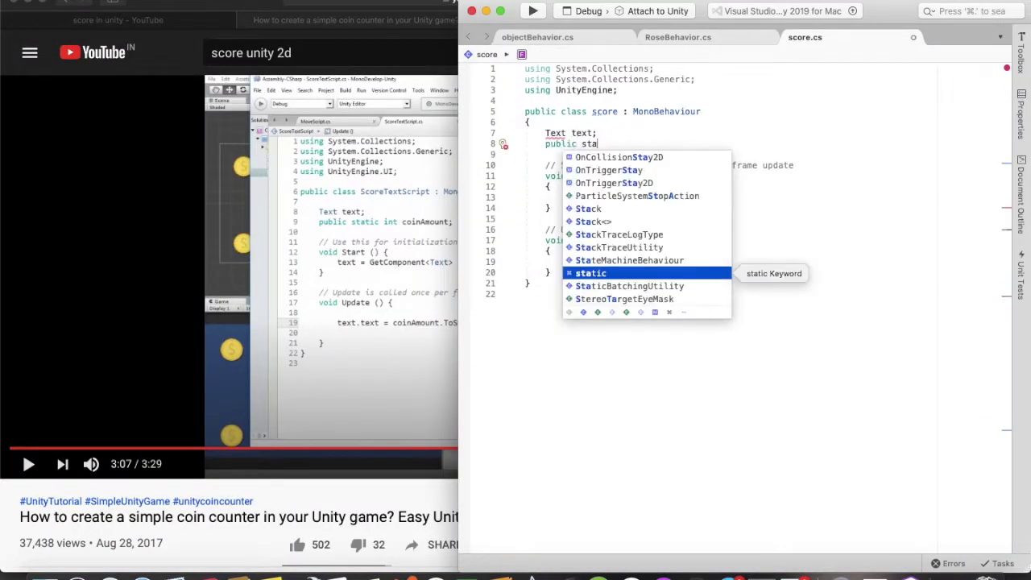
left_click(618, 90)
key("Return")
type("using UnityEngine.UI")
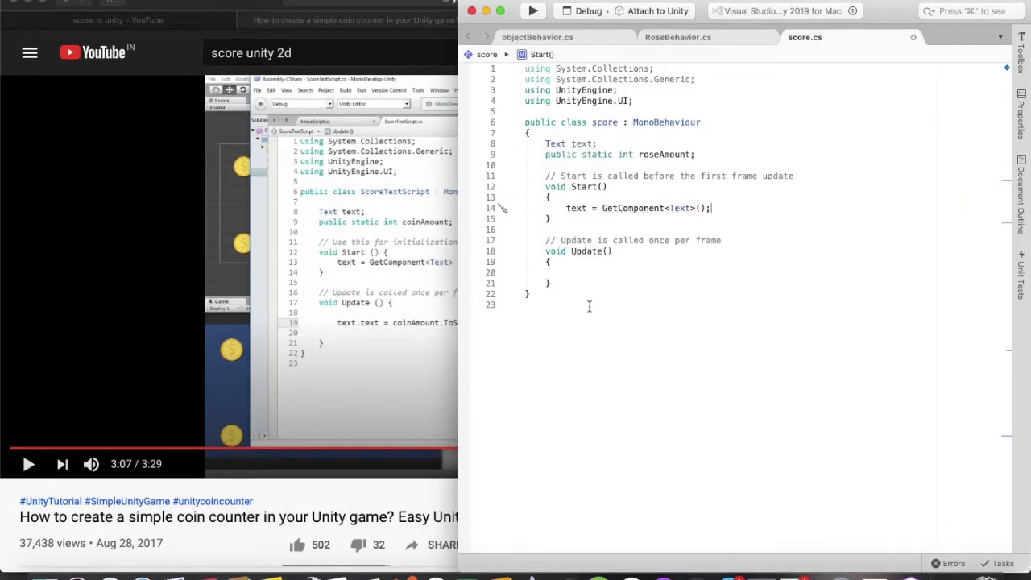
type("text.text = ro")
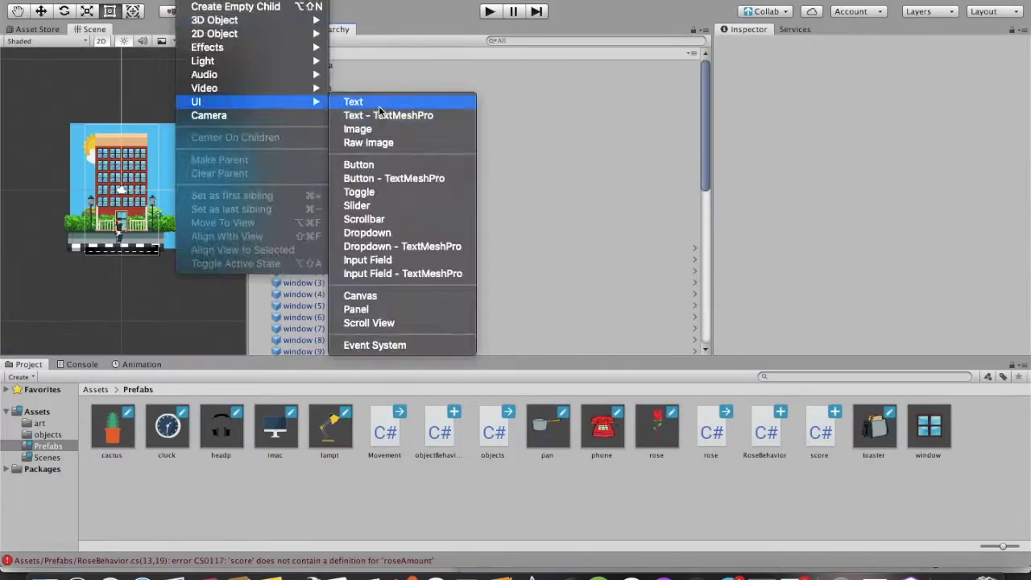
- Add a UI Text rose counter and play-test catching falling roses with the arrow buttons
left_click(379, 105)
left_click(274, 29)
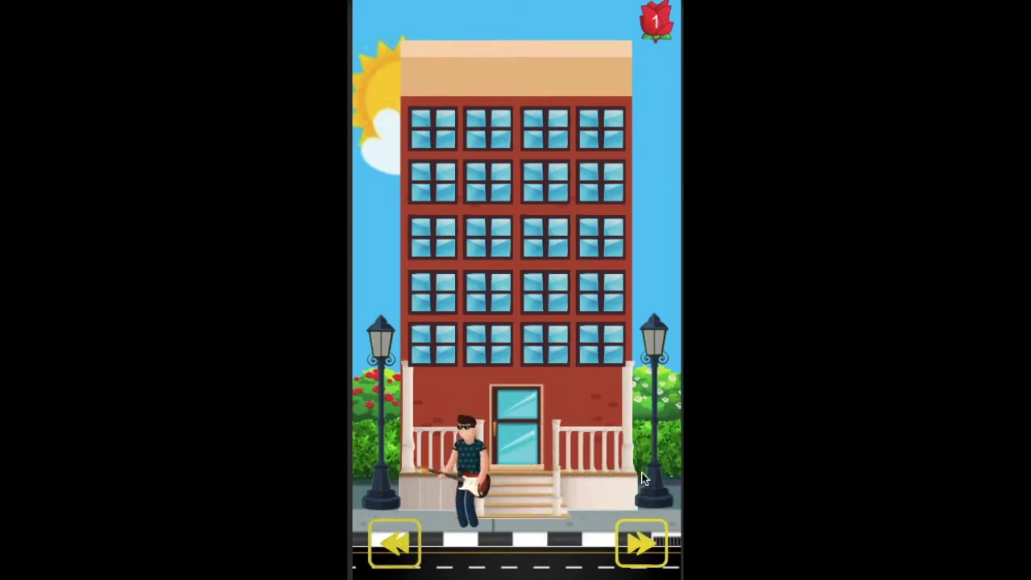
left_click(638, 522)
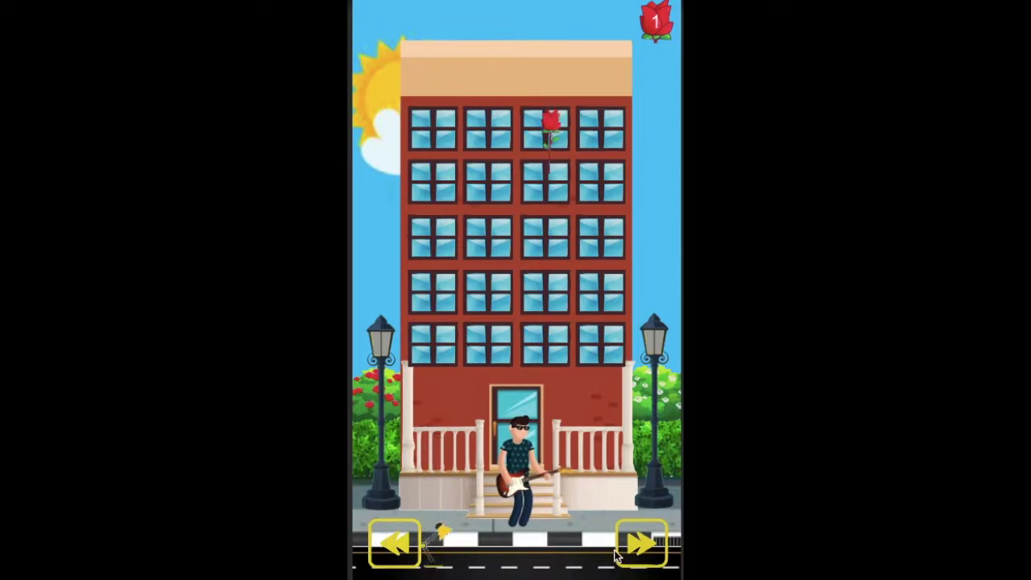
left_click(406, 570)
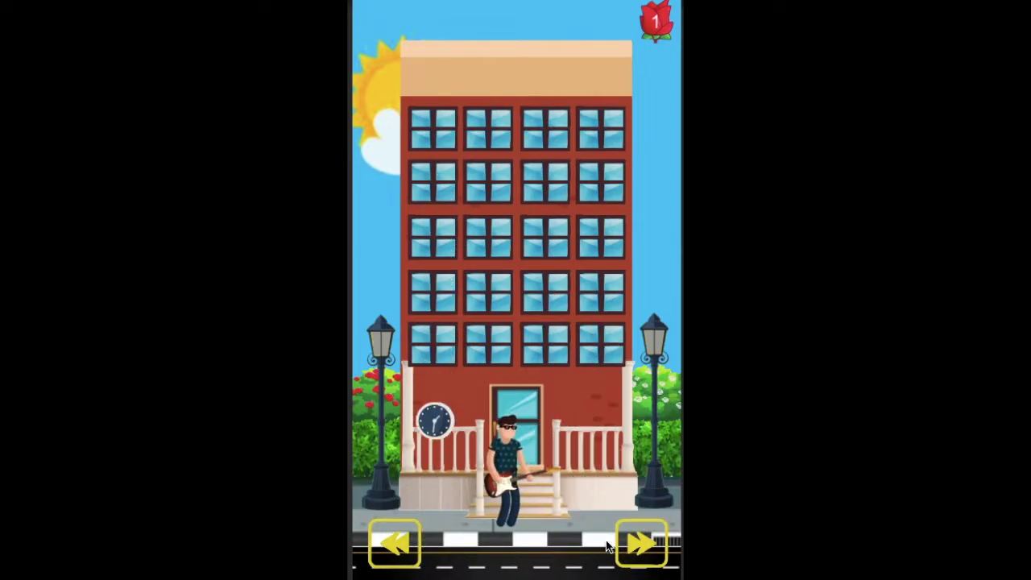
left_click(650, 556)
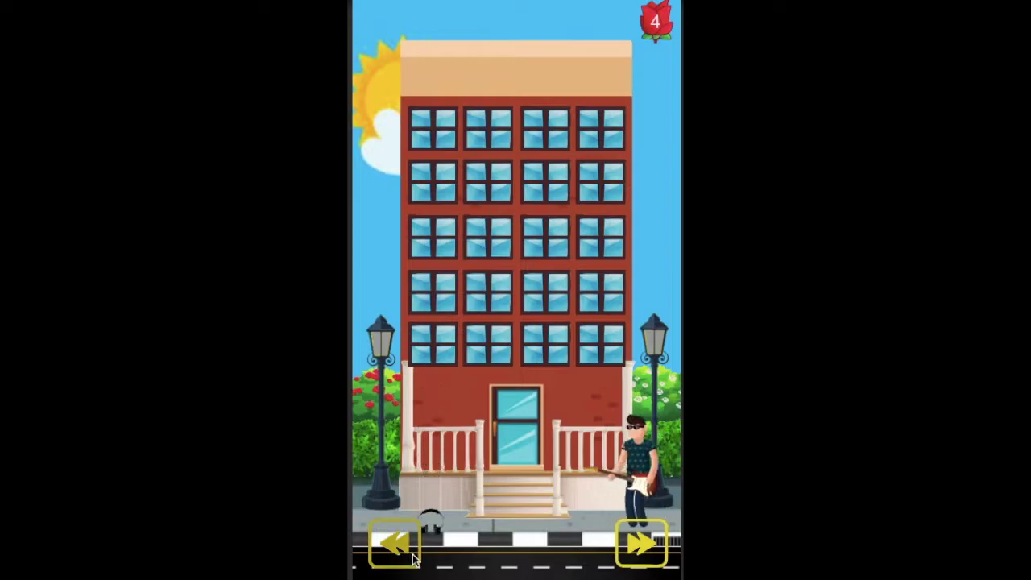
left_click(636, 526)
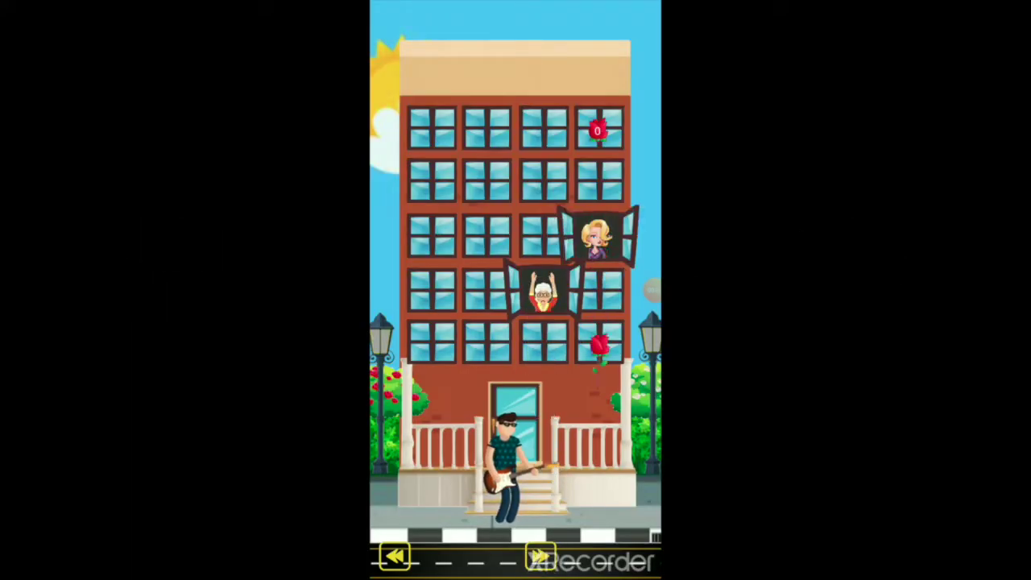
- Slide the guitarist left and right on the phone to catch roses and dodge junk
left_click_drag(515, 534, 582, 534)
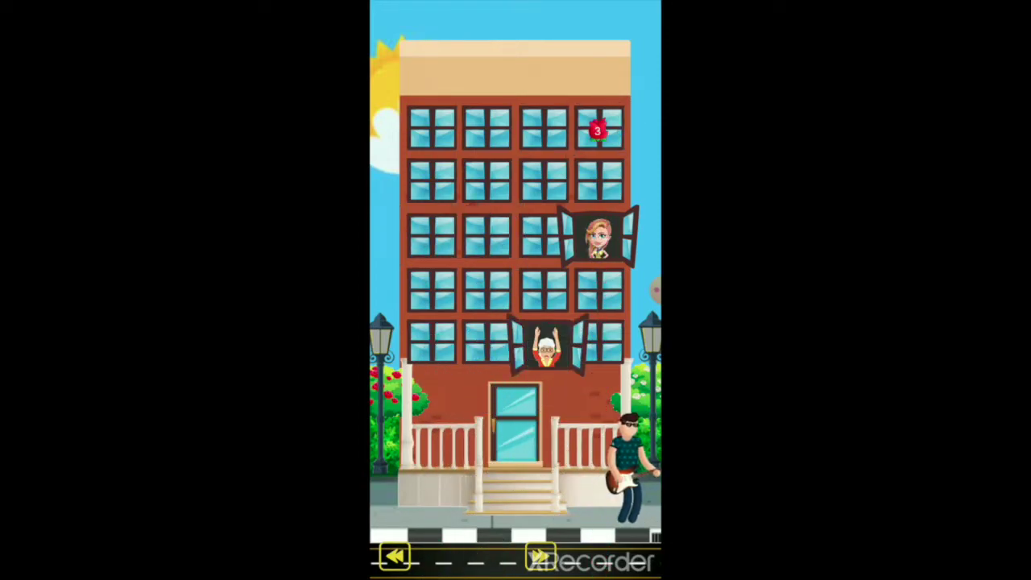
left_click_drag(601, 534, 507, 535)
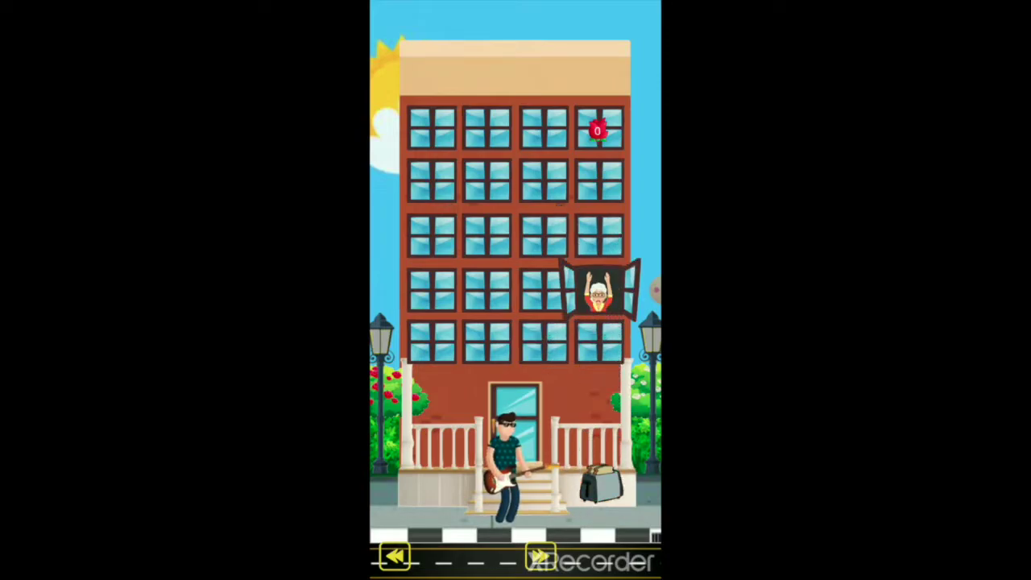
left_click_drag(553, 534, 599, 535)
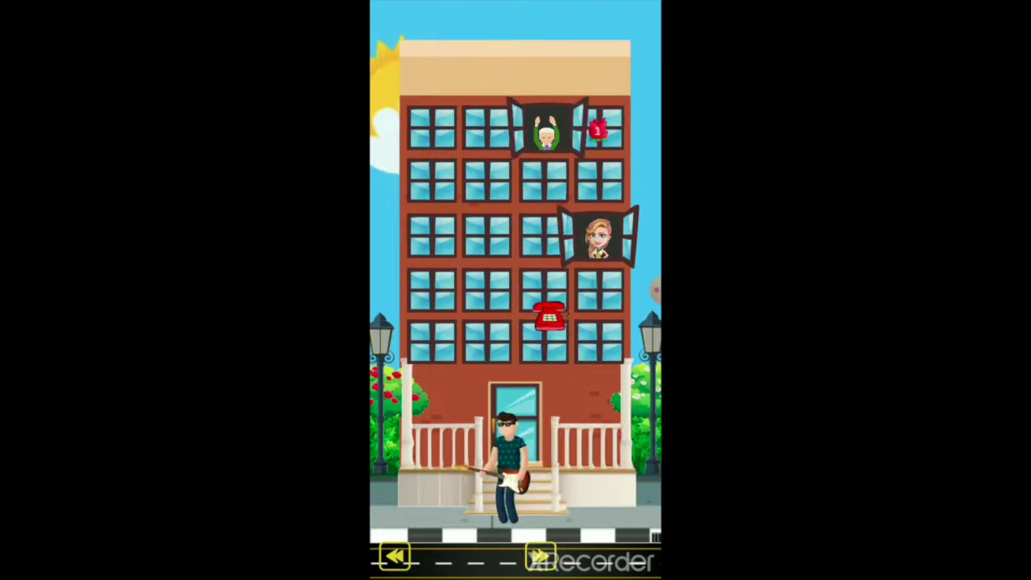
left_click_drag(508, 534, 584, 535)
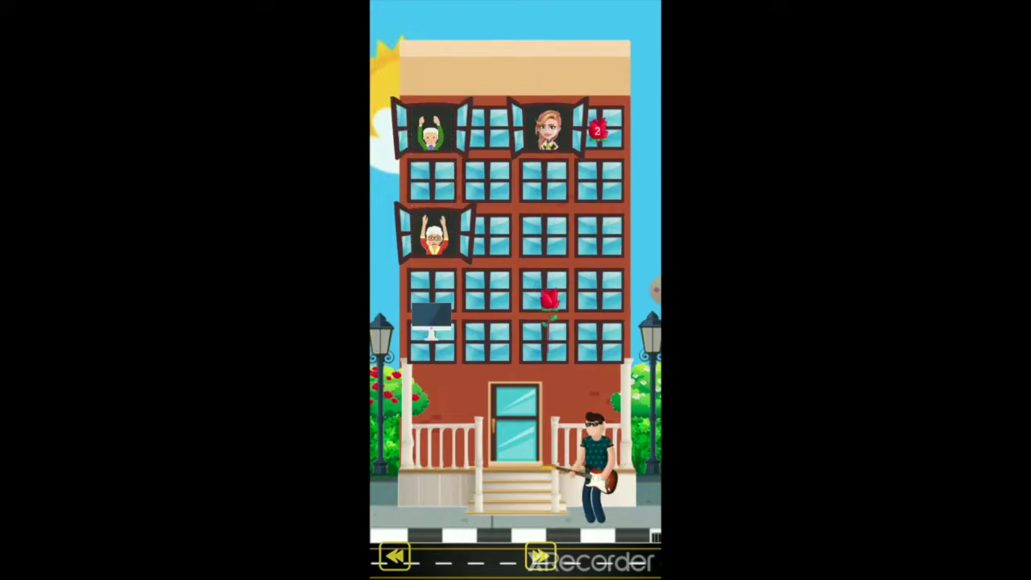
left_click_drag(597, 534, 562, 535)
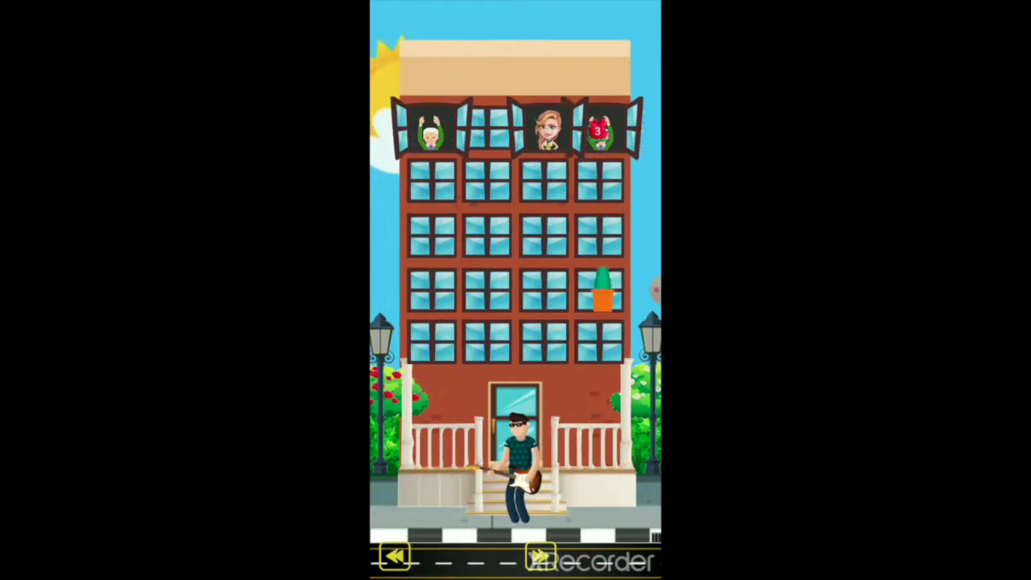